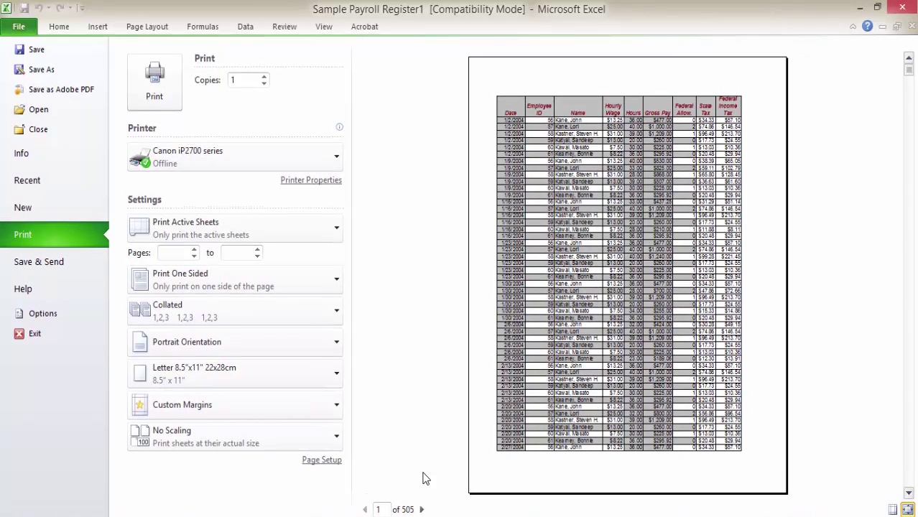
- Page forward through the print preview to page 4 of 505
click(423, 509)
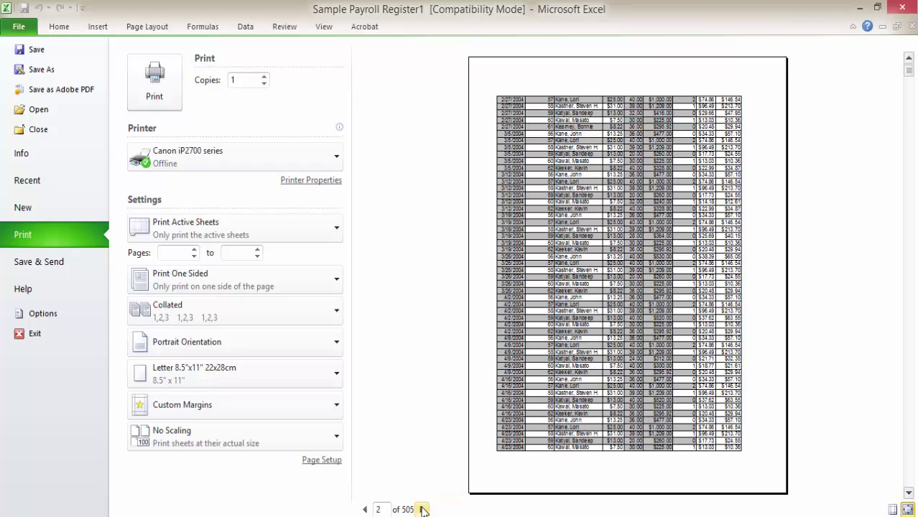
click(422, 509)
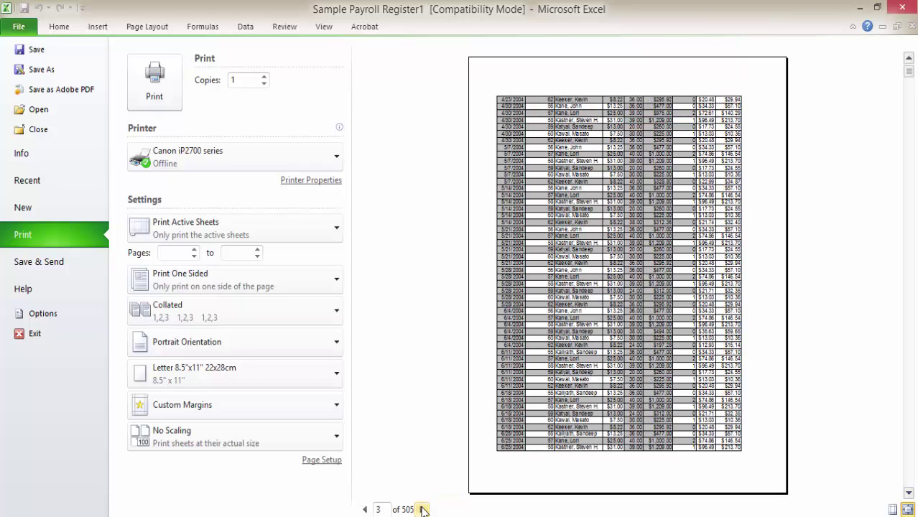
click(422, 509)
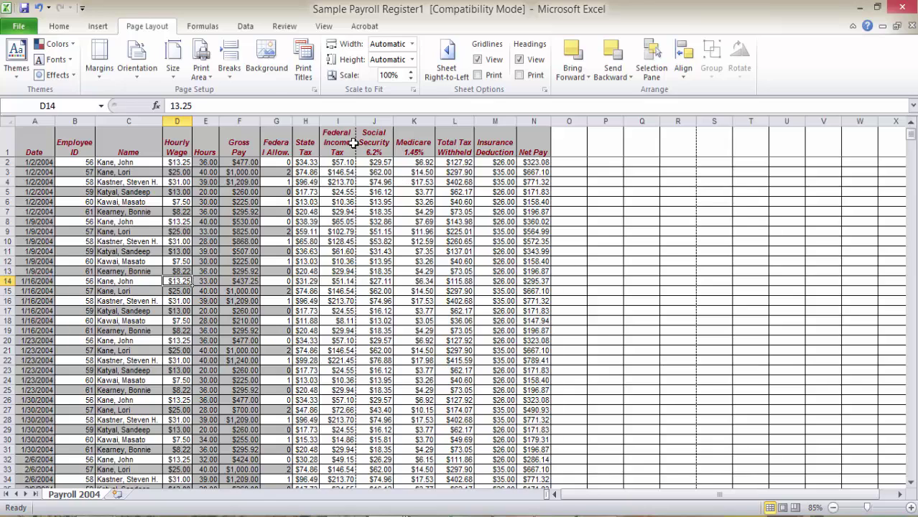
click(332, 29)
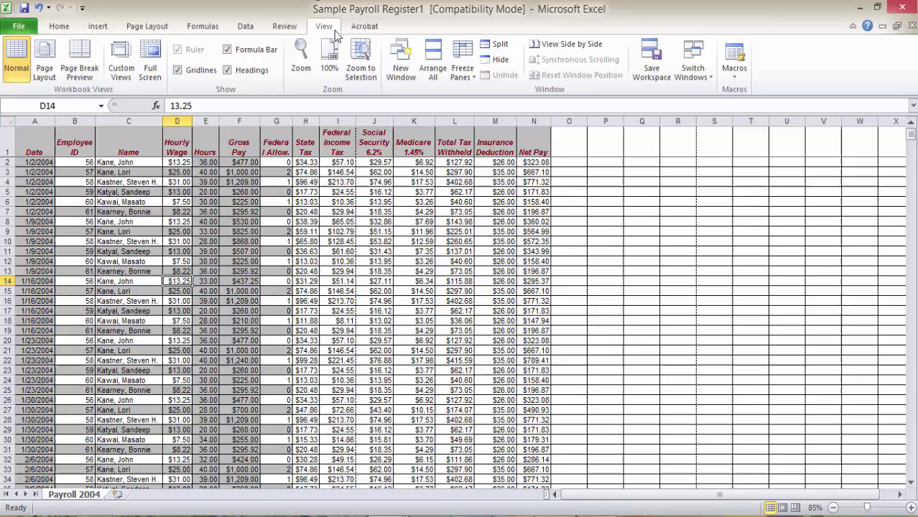
click(84, 60)
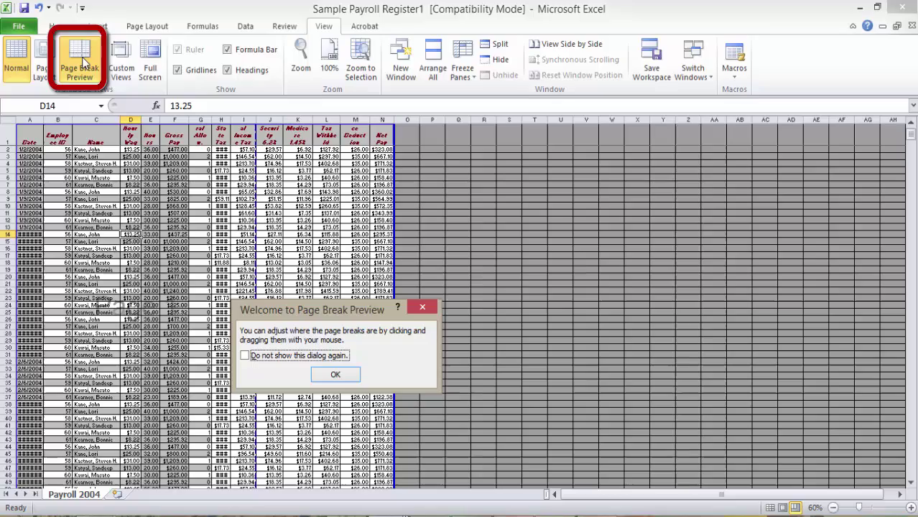
click(336, 374)
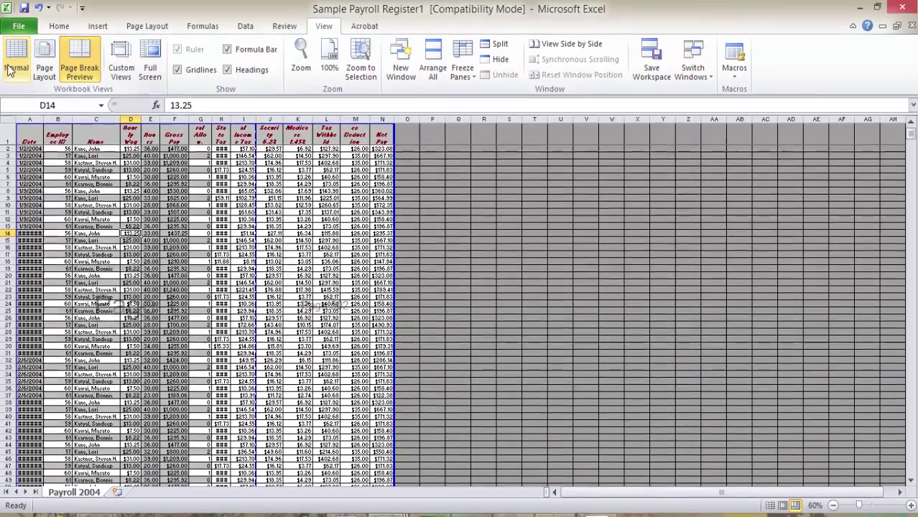
click(16, 68)
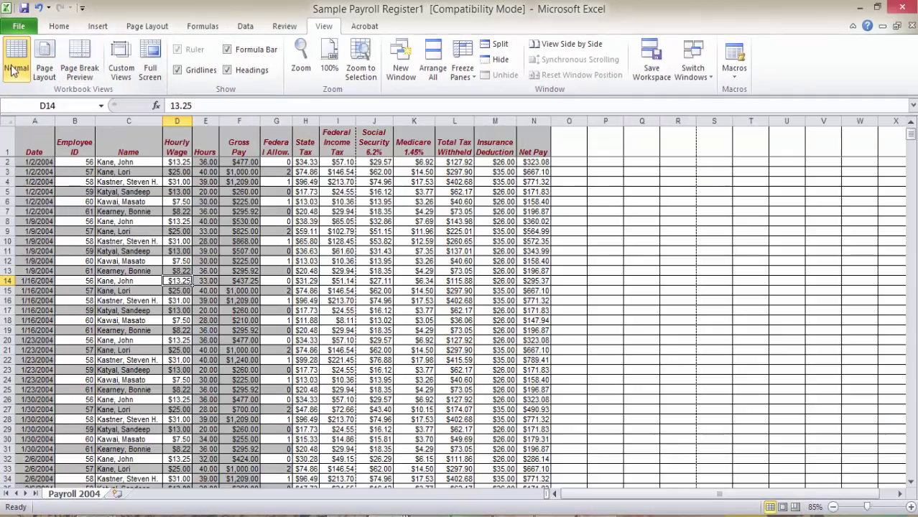
- Switch the payroll sheet to Page Break Preview, dismiss its welcome message, and drag at the page boundary
click(796, 508)
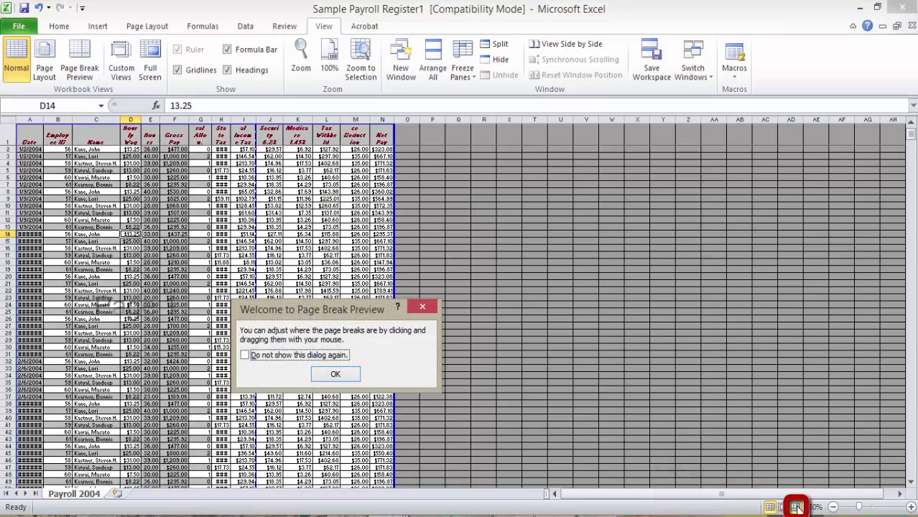
click(351, 375)
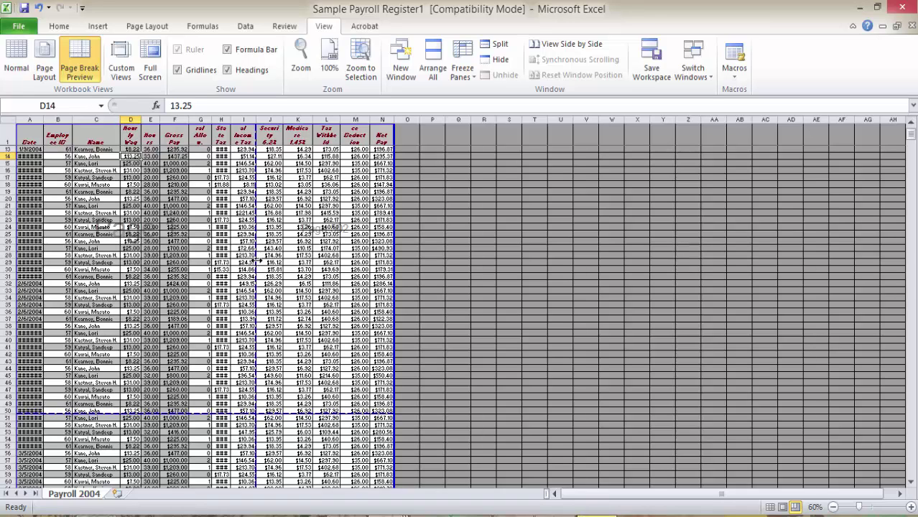
drag(257, 261, 394, 270)
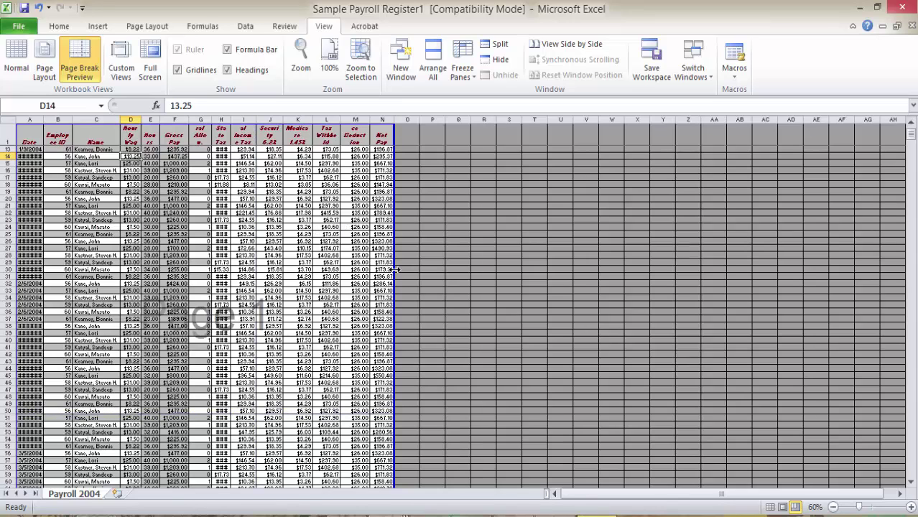
scroll(216, 151, up, 4)
click(21, 27)
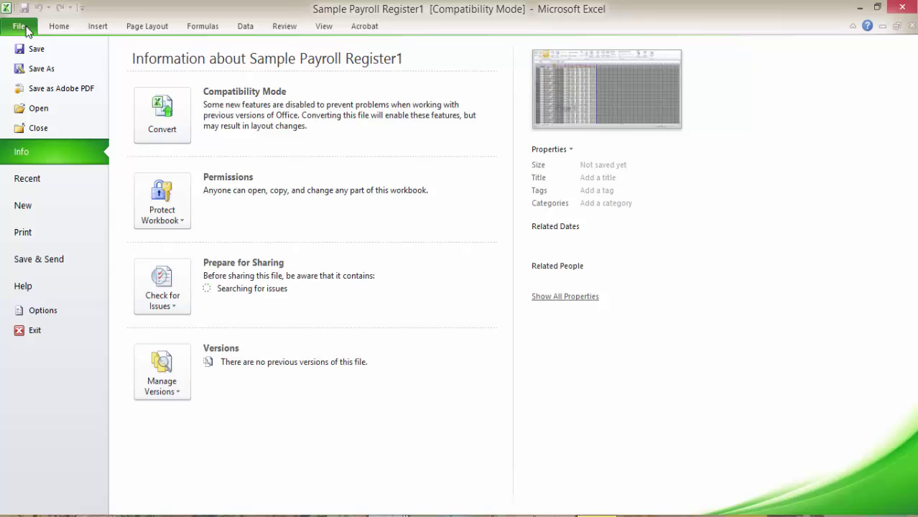
click(29, 237)
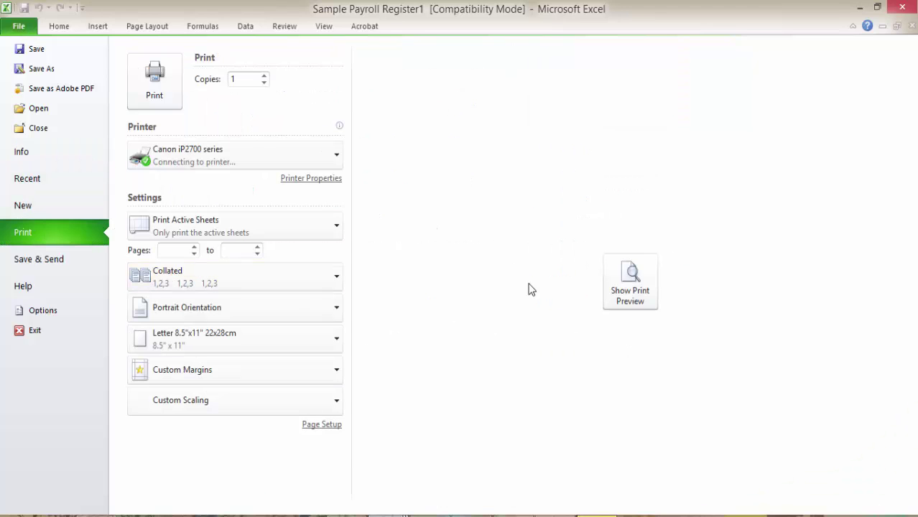
click(628, 303)
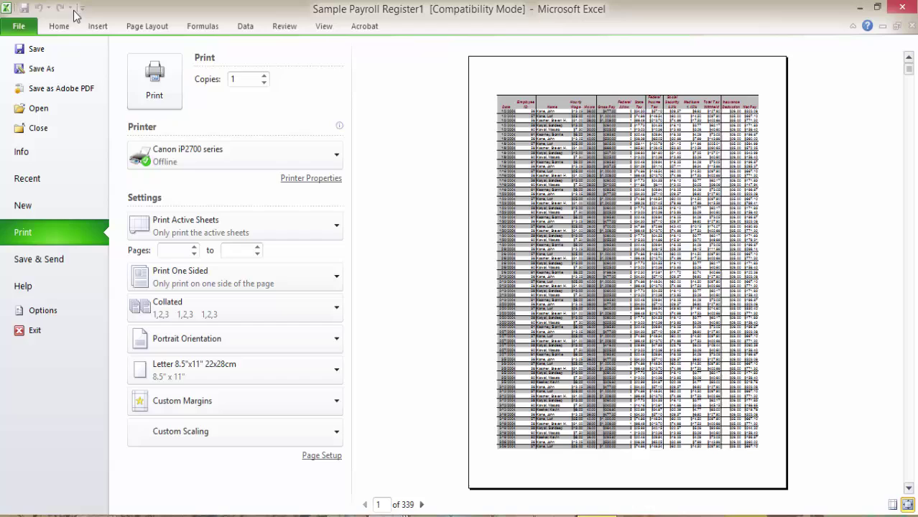
click(60, 27)
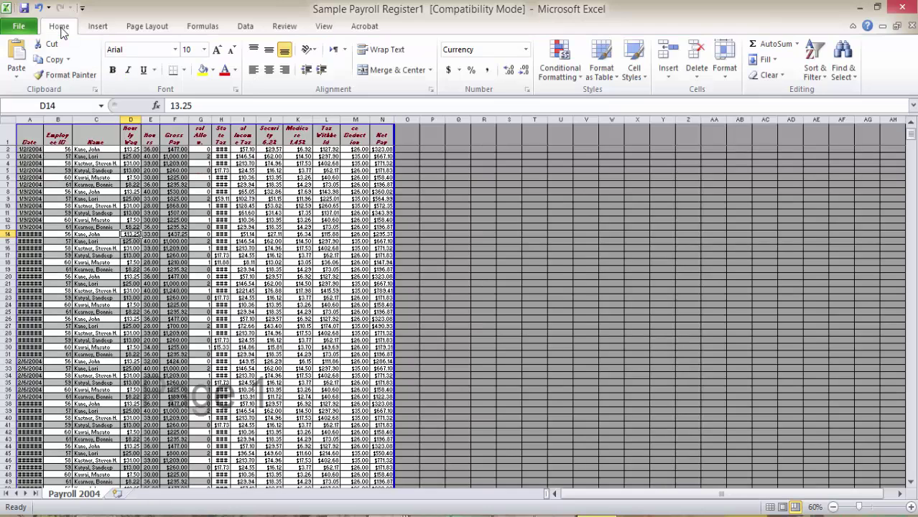
- Scroll down and drag the blue page break from row 76 up to just below row 49
click(911, 483)
click(911, 484)
click(911, 483)
click(911, 483)
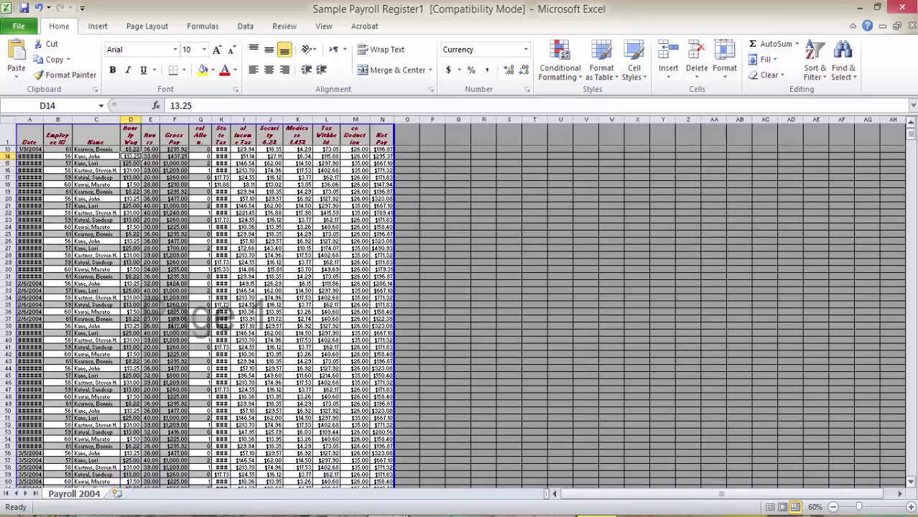
click(911, 484)
click(912, 484)
click(911, 483)
click(912, 483)
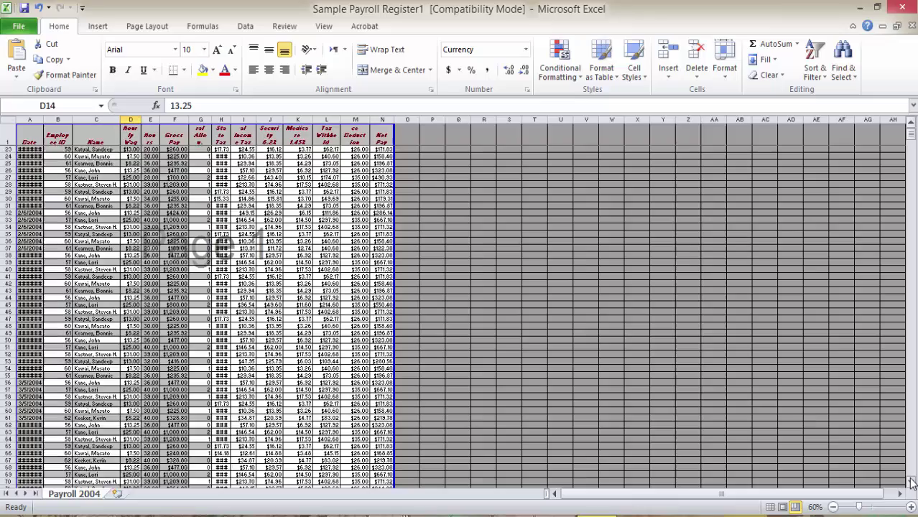
click(911, 483)
click(911, 483)
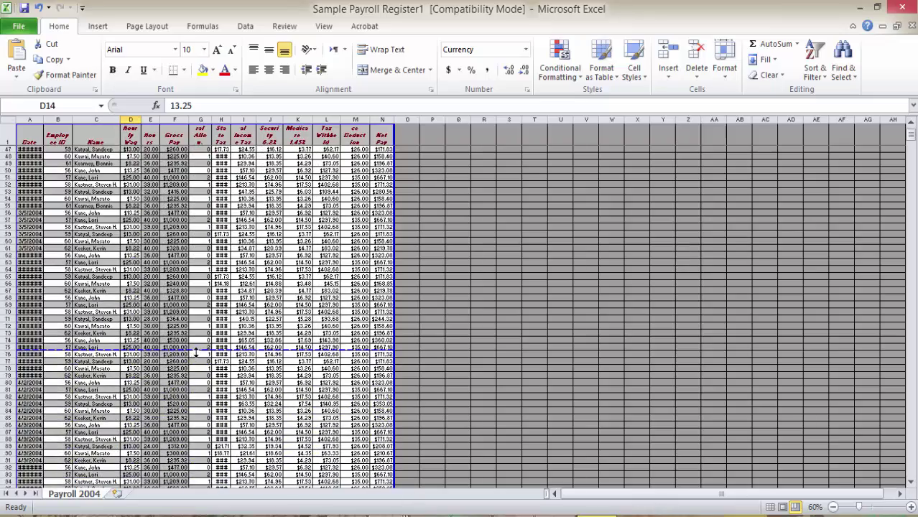
drag(196, 350, 224, 168)
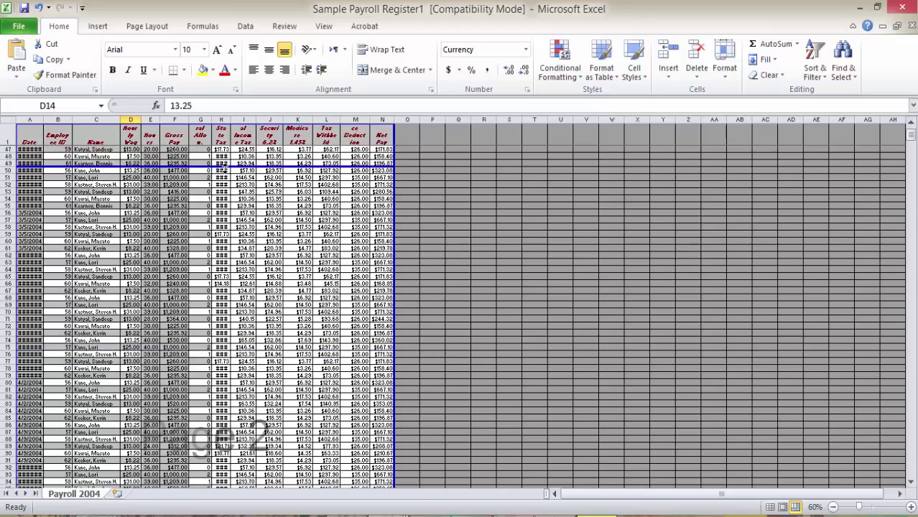
click(21, 29)
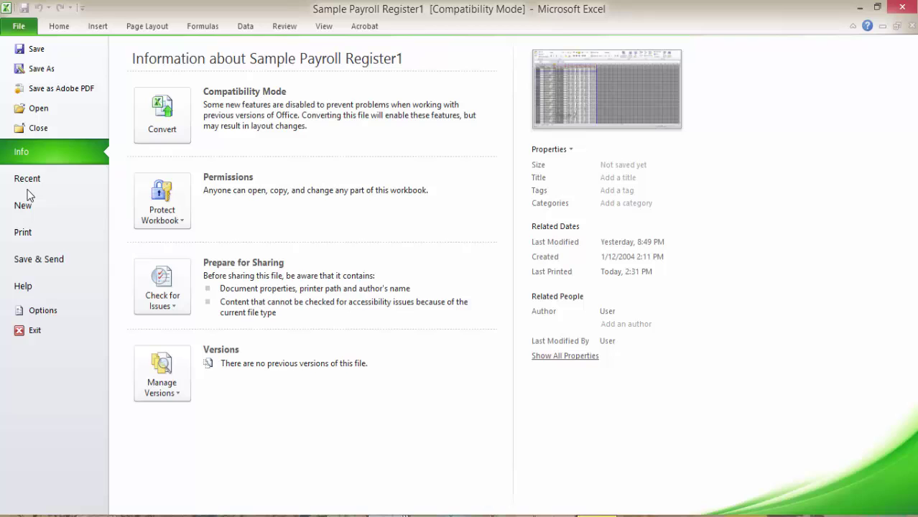
click(32, 233)
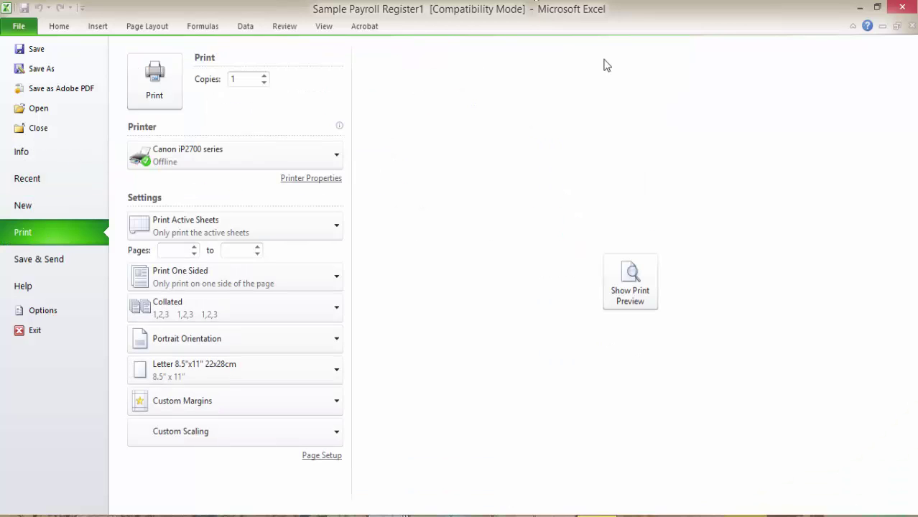
click(644, 295)
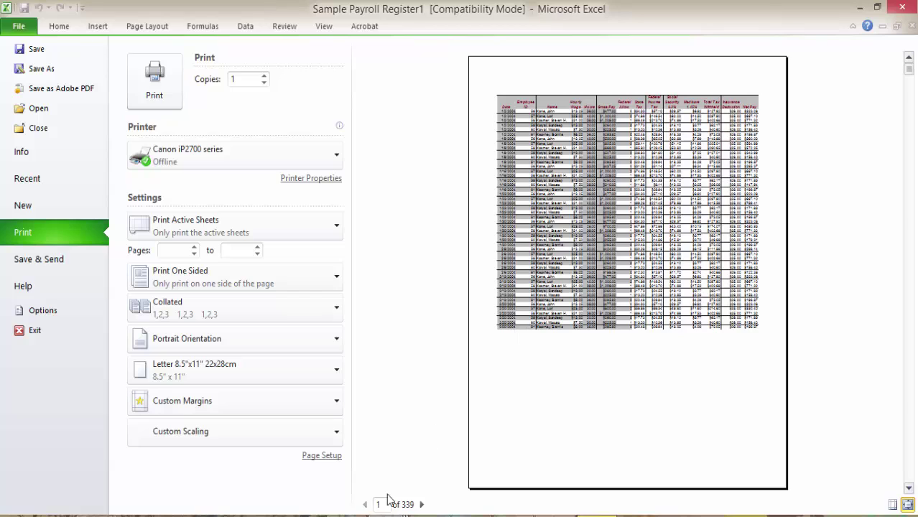
click(421, 505)
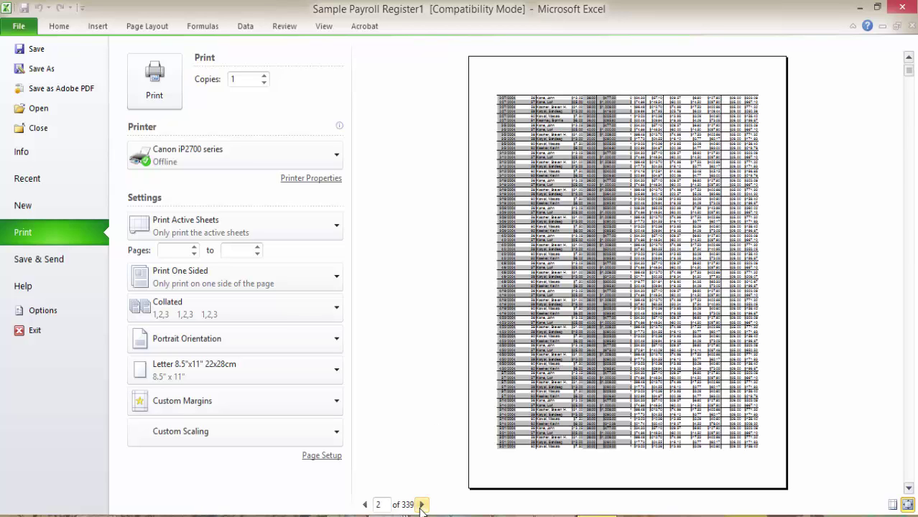
click(57, 26)
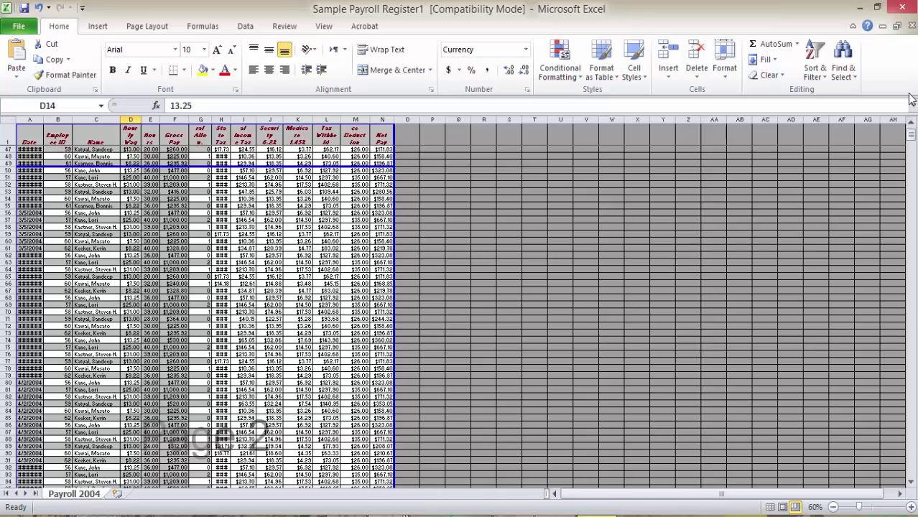
- Scroll back up and insert a manual page break above row 15 via Page Layout > Breaks
click(910, 127)
click(911, 127)
click(911, 127)
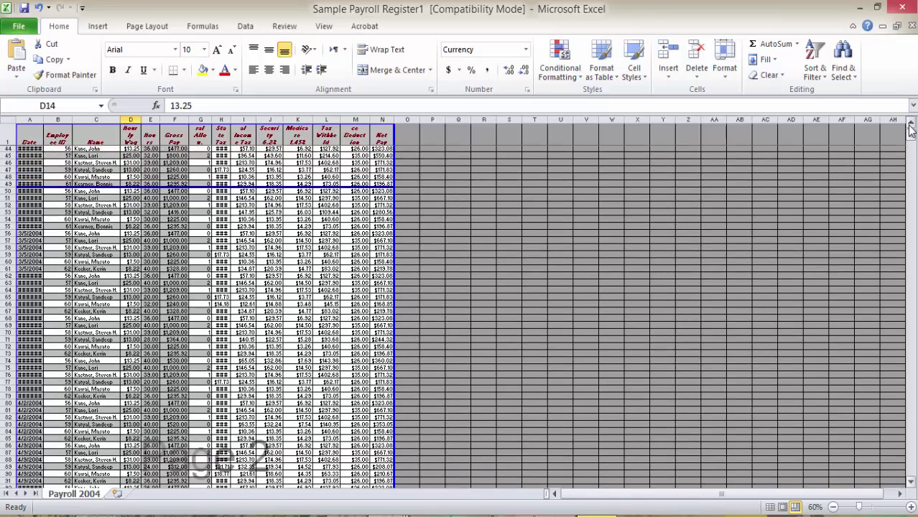
click(911, 127)
click(910, 127)
click(910, 127)
click(911, 127)
click(910, 127)
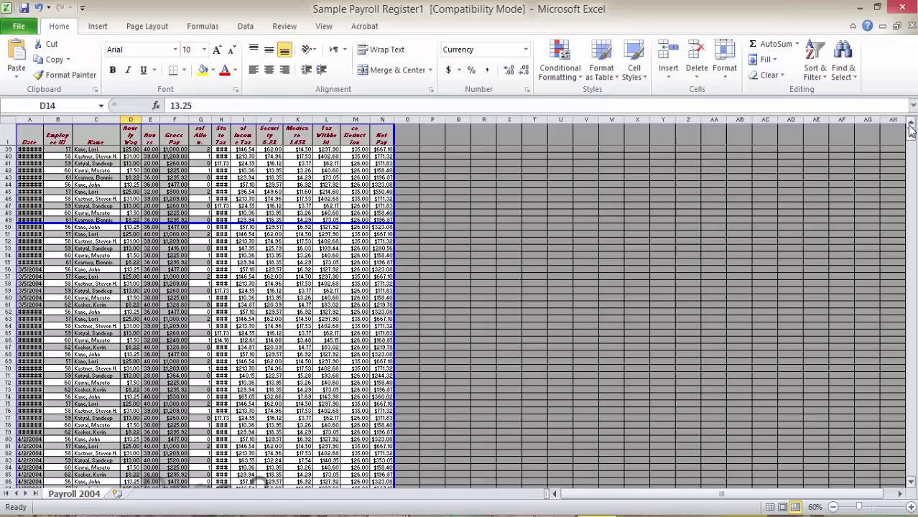
drag(911, 127, 910, 128)
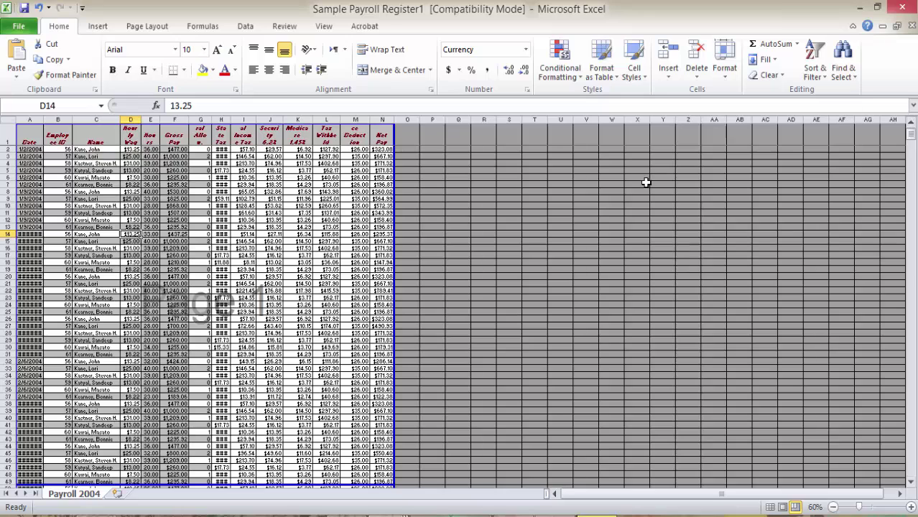
click(7, 242)
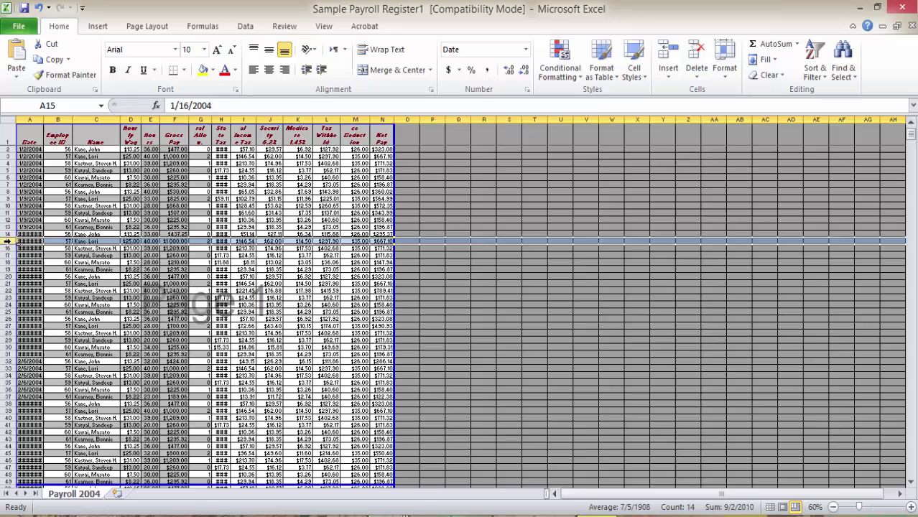
click(161, 26)
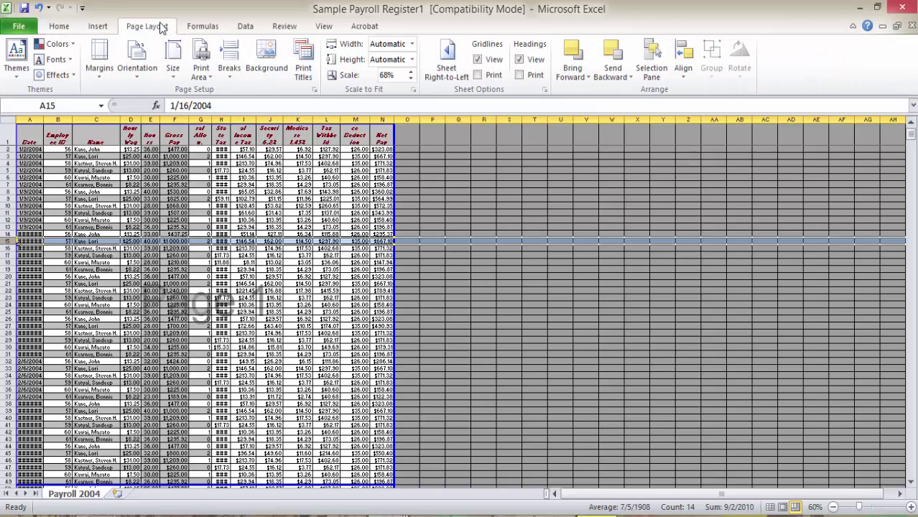
click(230, 69)
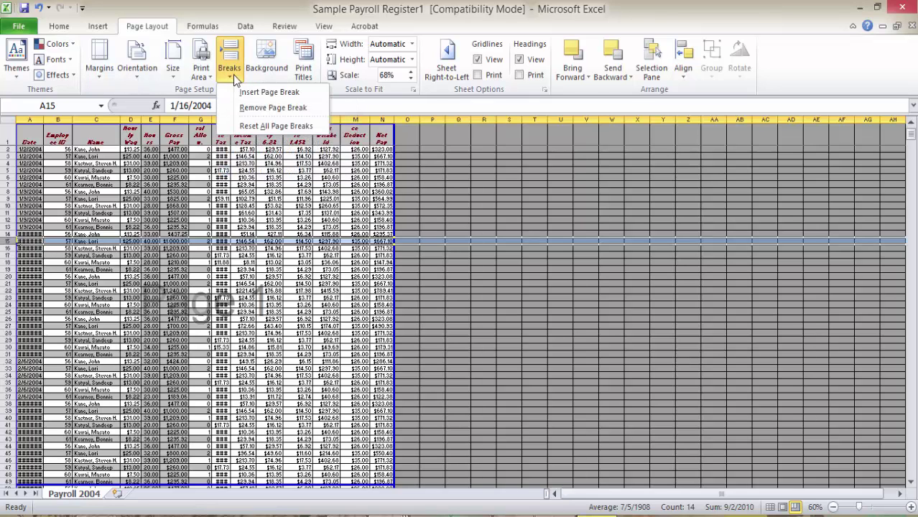
click(248, 92)
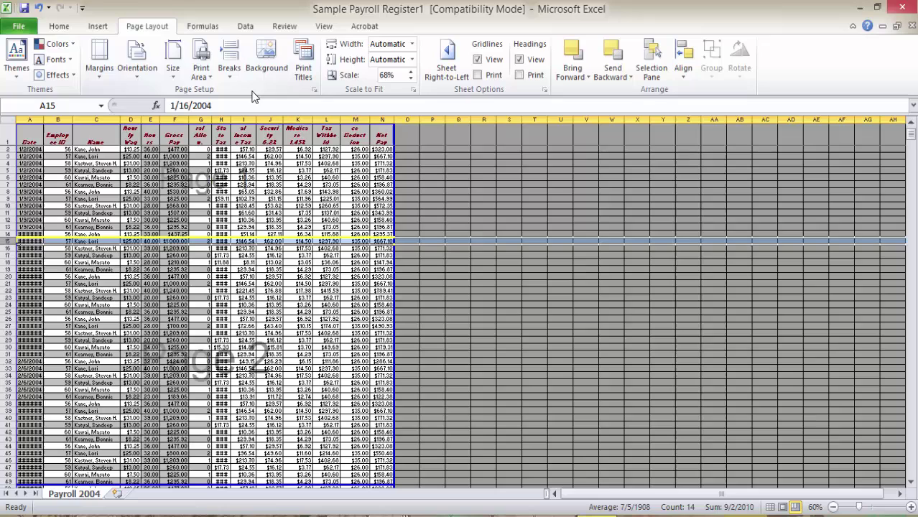
click(132, 297)
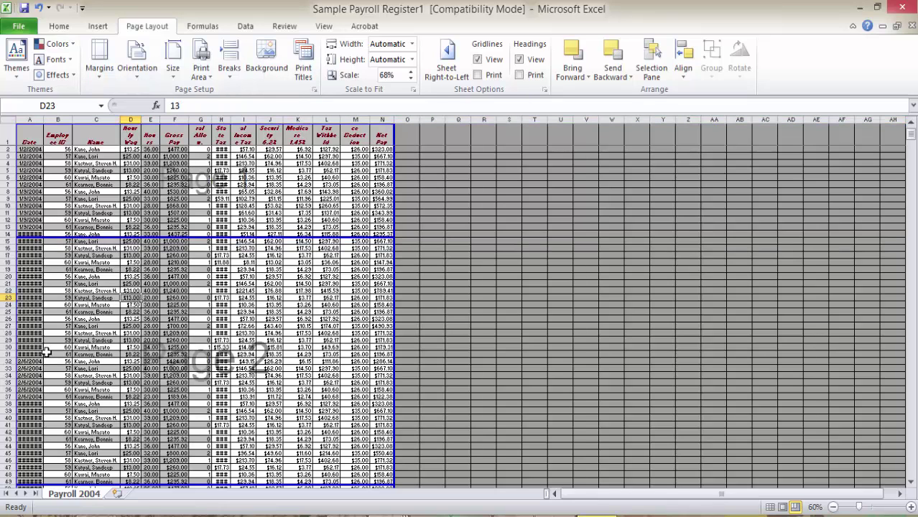
- Insert a second manual page break above row 31
click(6, 355)
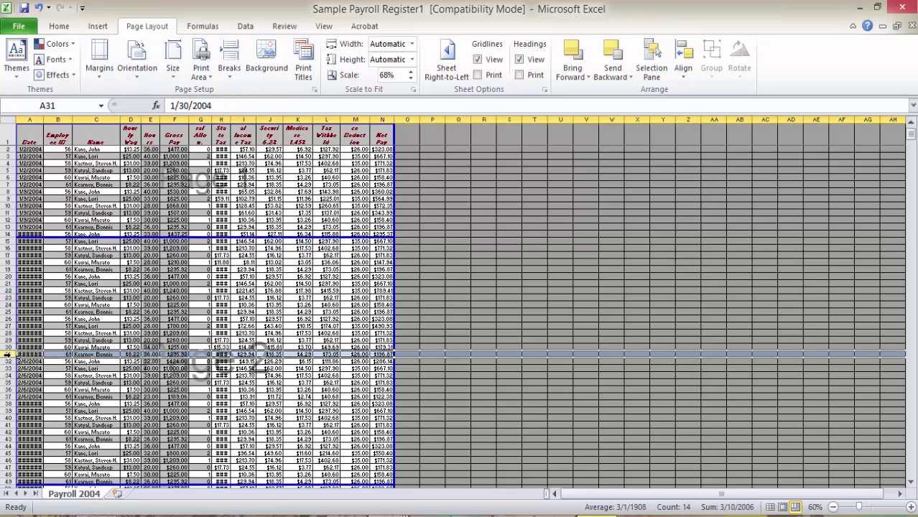
click(237, 70)
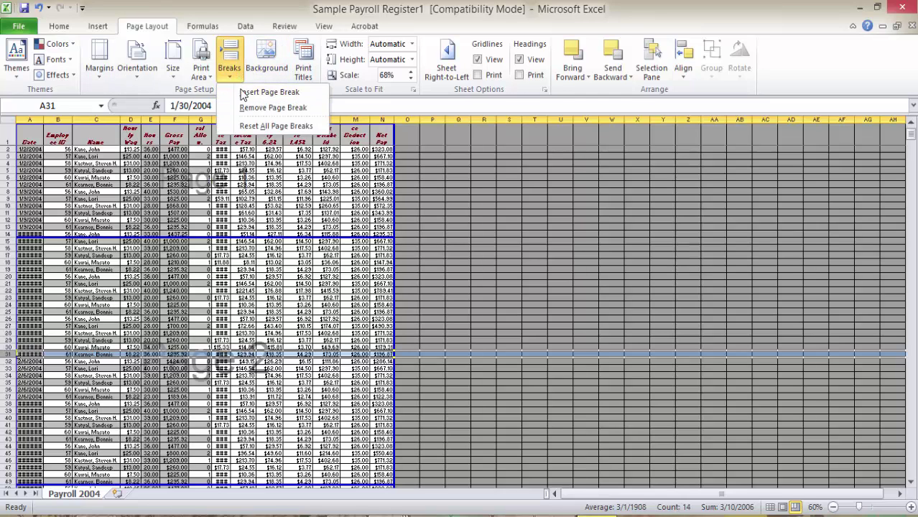
click(244, 93)
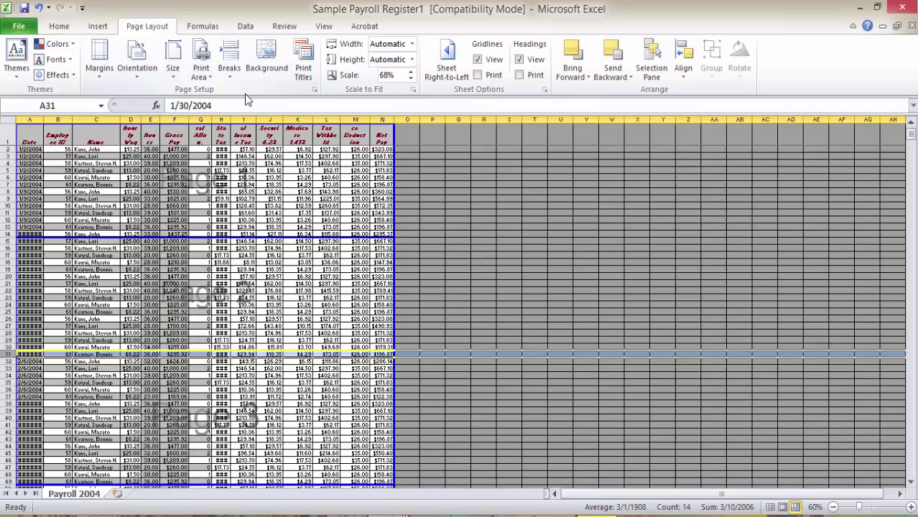
click(219, 290)
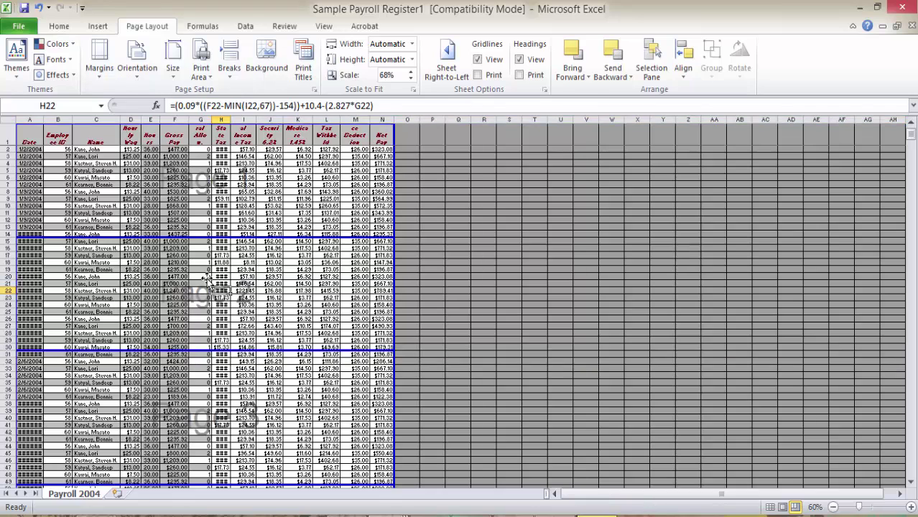
click(18, 26)
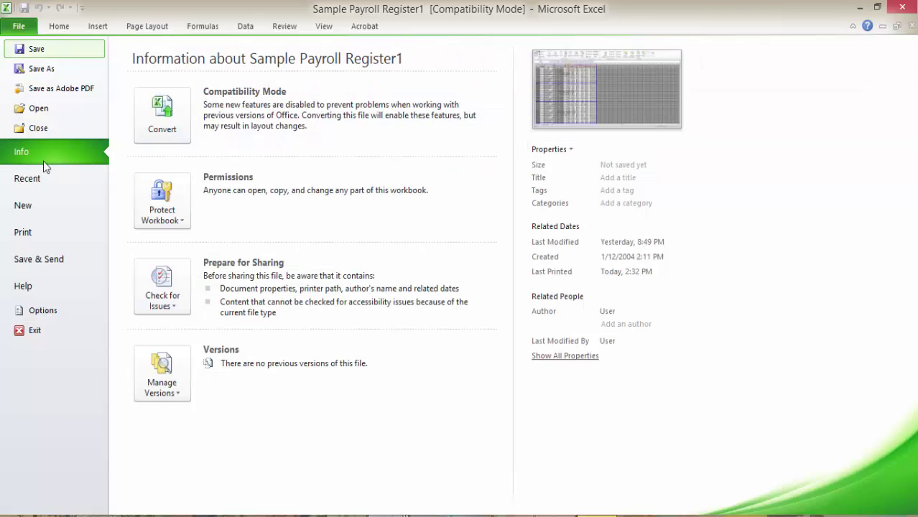
click(56, 240)
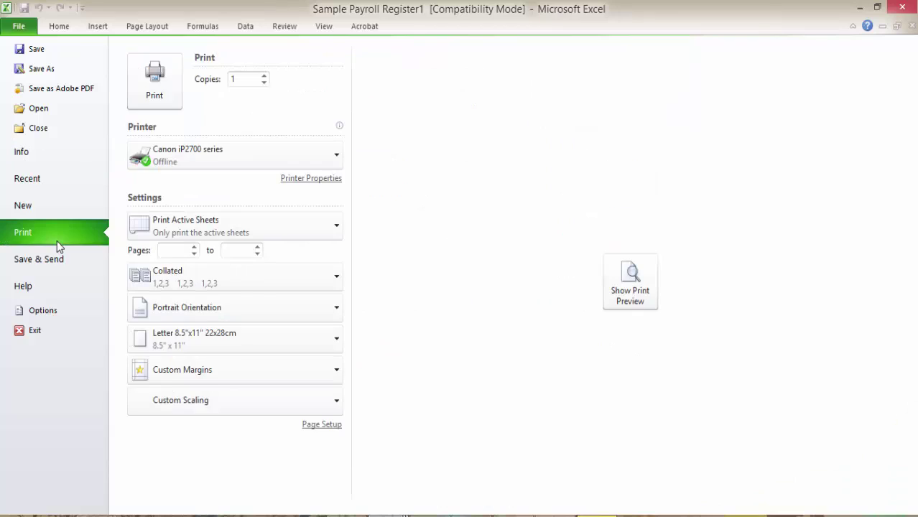
click(628, 279)
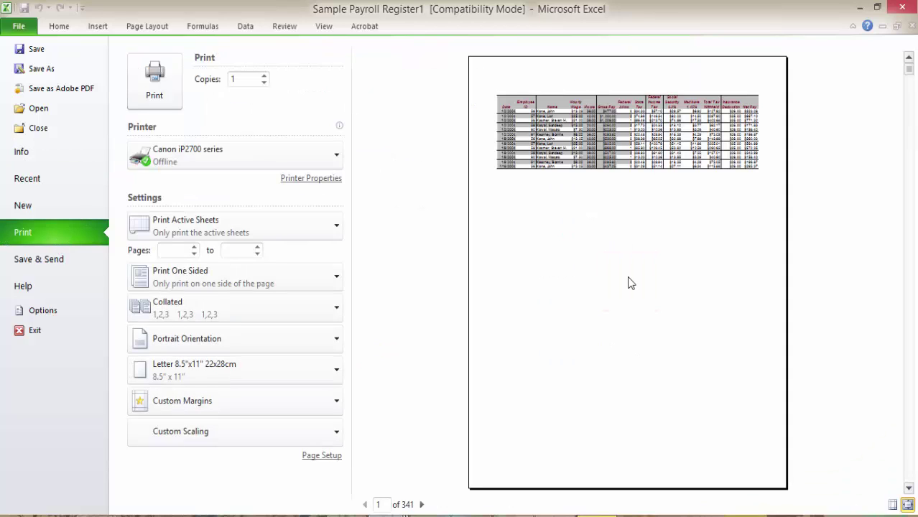
click(422, 505)
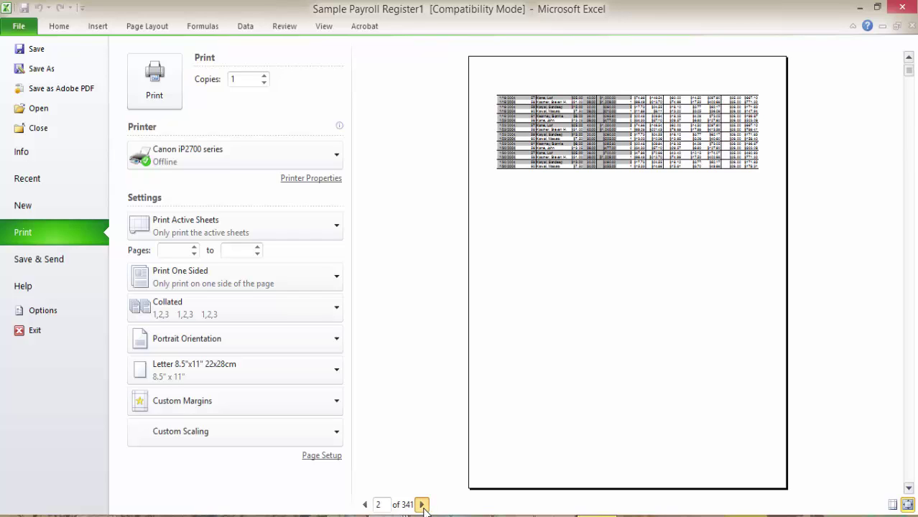
click(422, 505)
click(421, 505)
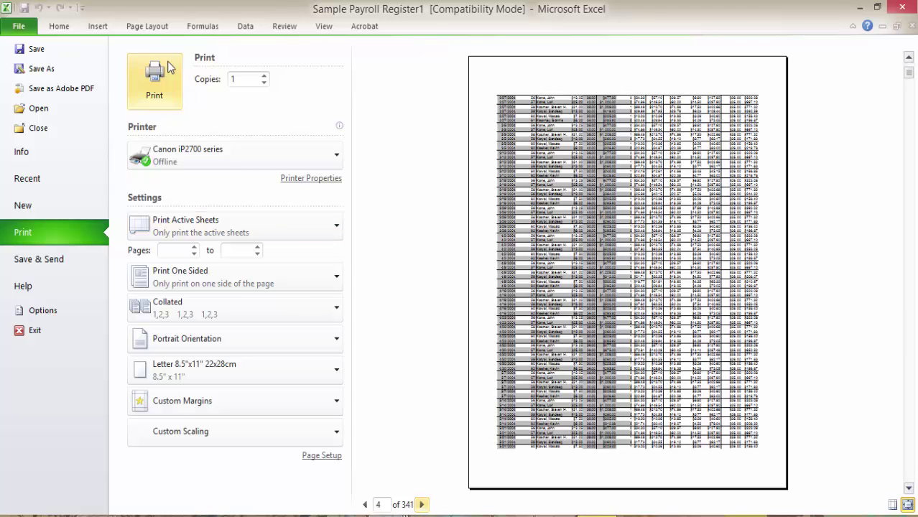
click(63, 27)
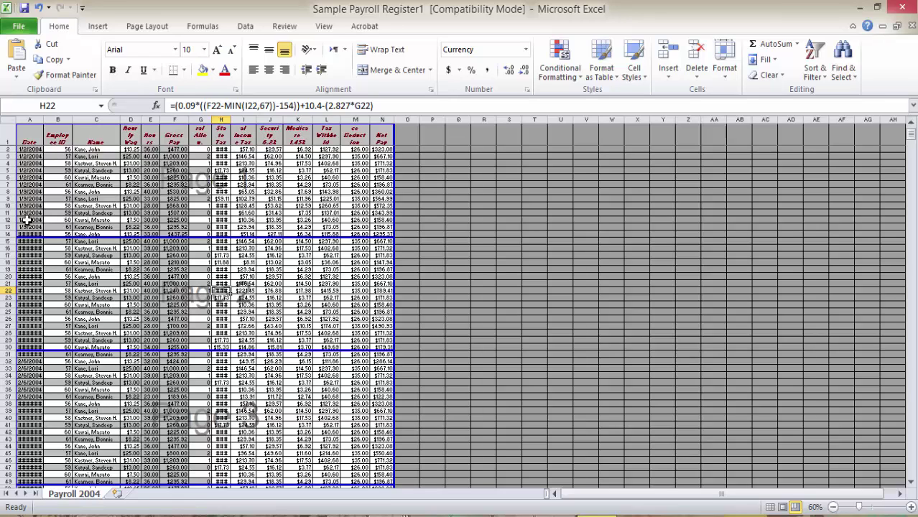
- Add a manual page break above row 14 from the row's right-click menu
click(7, 234)
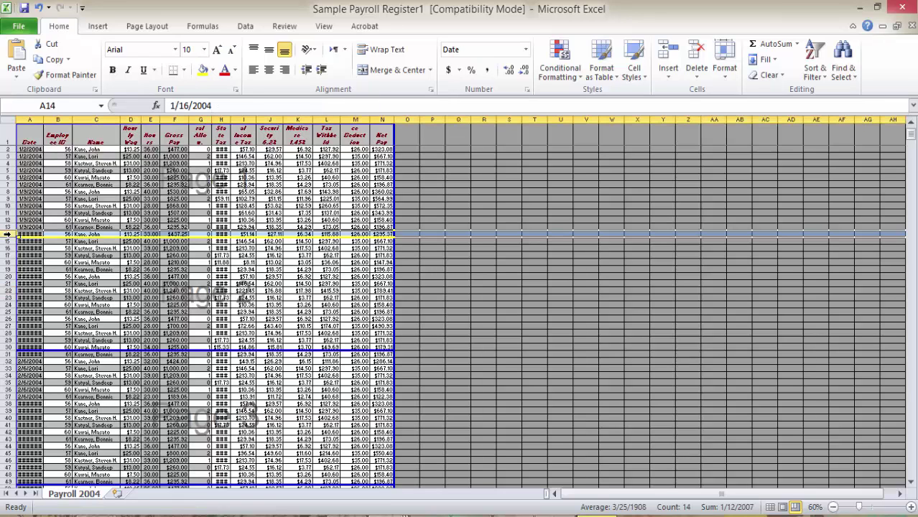
right_click(7, 234)
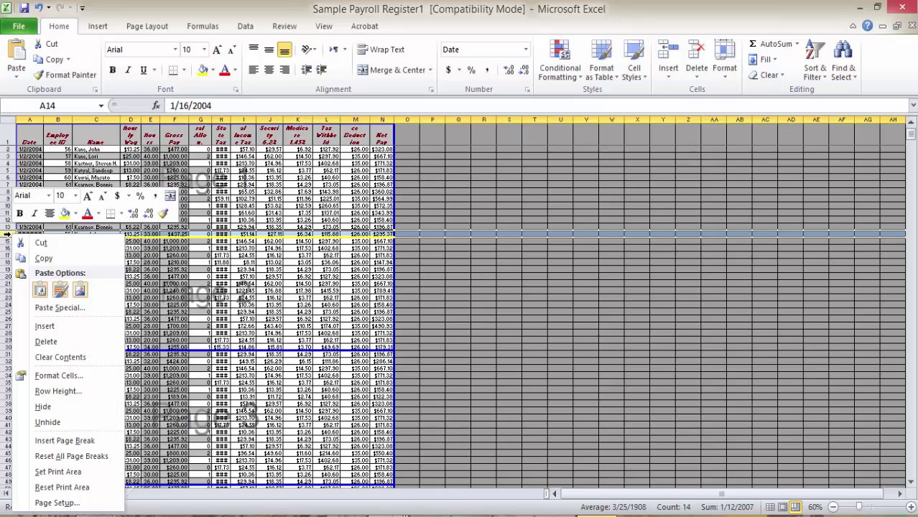
click(79, 442)
click(117, 361)
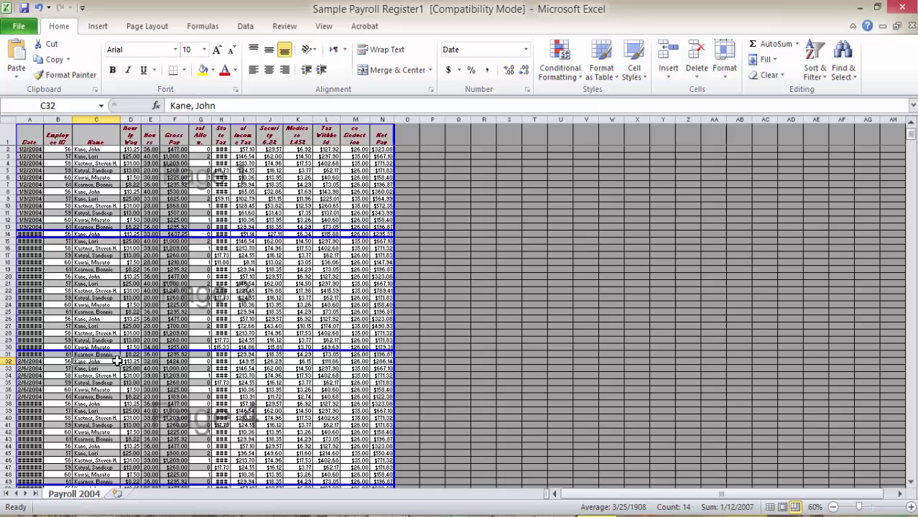
- Remove the page breaks above rows 14 and 15, keeping the one above row 31
right_click(7, 235)
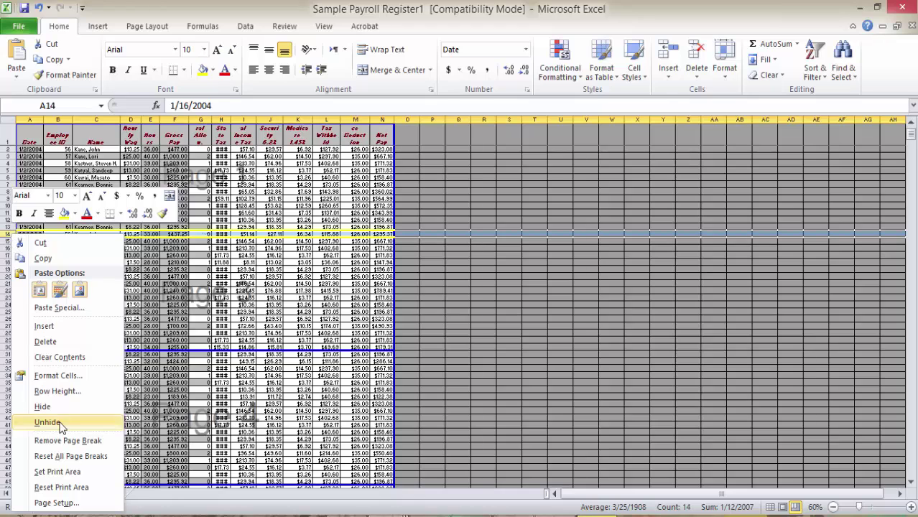
click(71, 441)
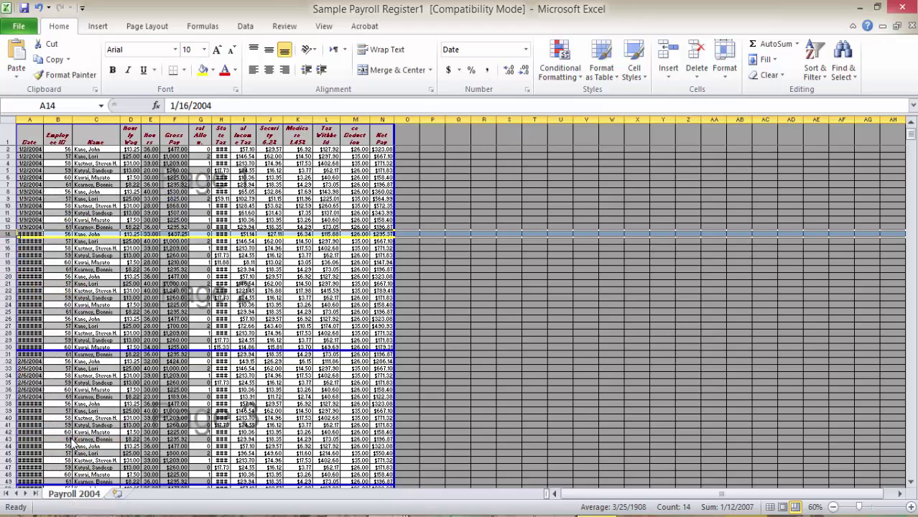
click(68, 305)
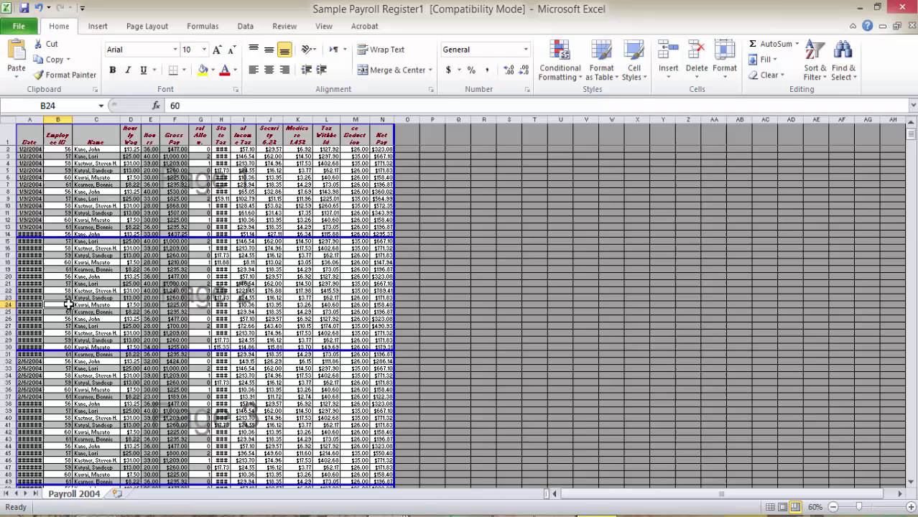
click(12, 242)
right_click(12, 241)
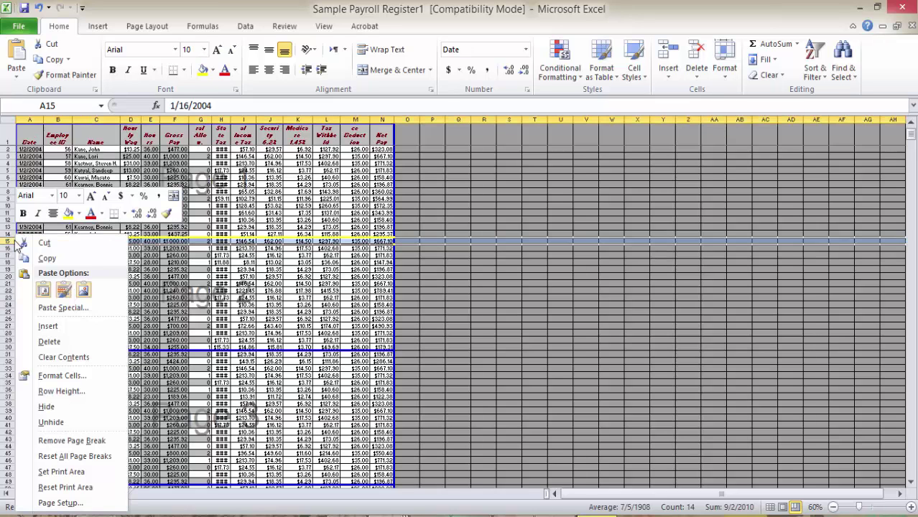
click(100, 441)
click(107, 305)
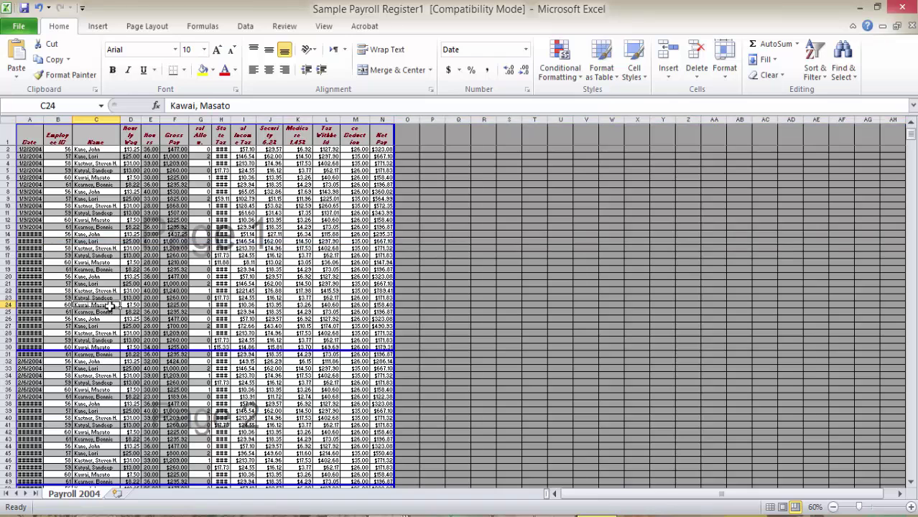
- Use Reset All Page Breaks on row 14 to clear the remaining break above row 31
click(22, 235)
right_click(22, 235)
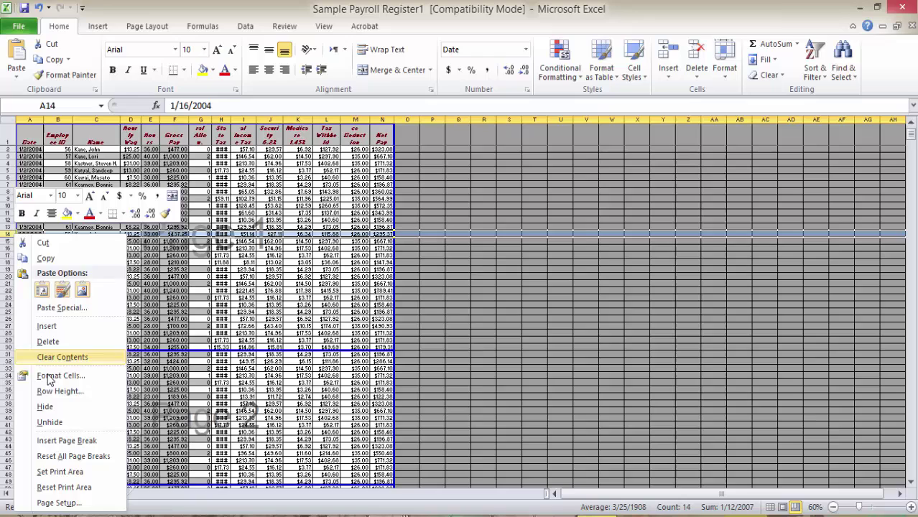
click(113, 460)
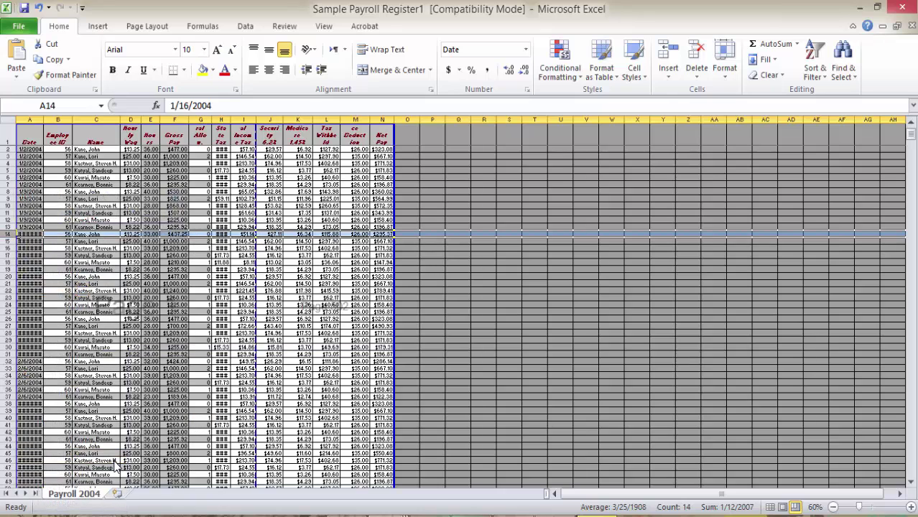
click(222, 453)
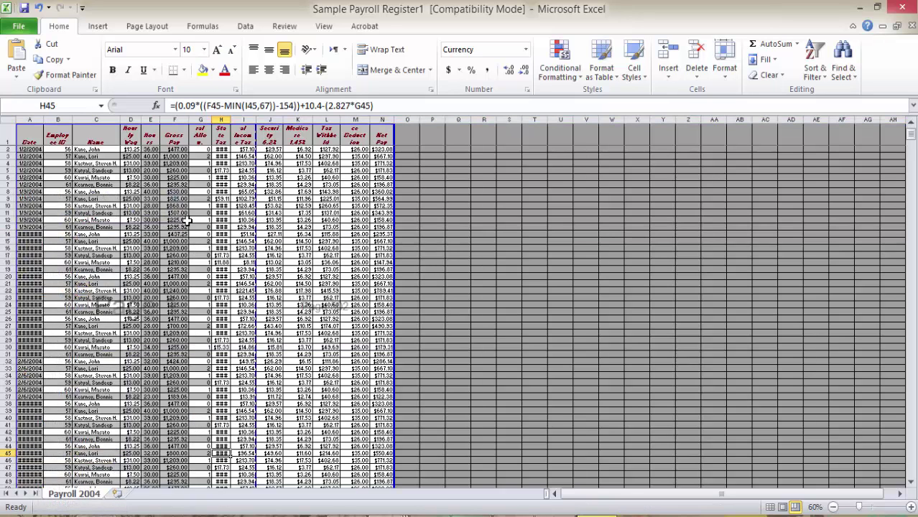